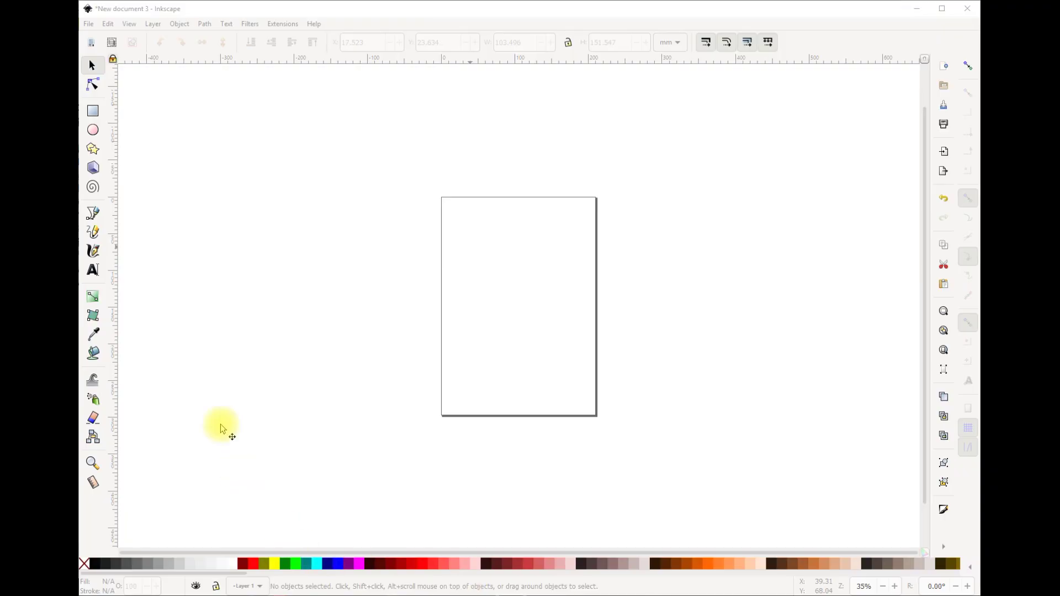
- Import the Winnie-the-Pooh PNG, place it on the page and scale it up to fill most of it
click(89, 24)
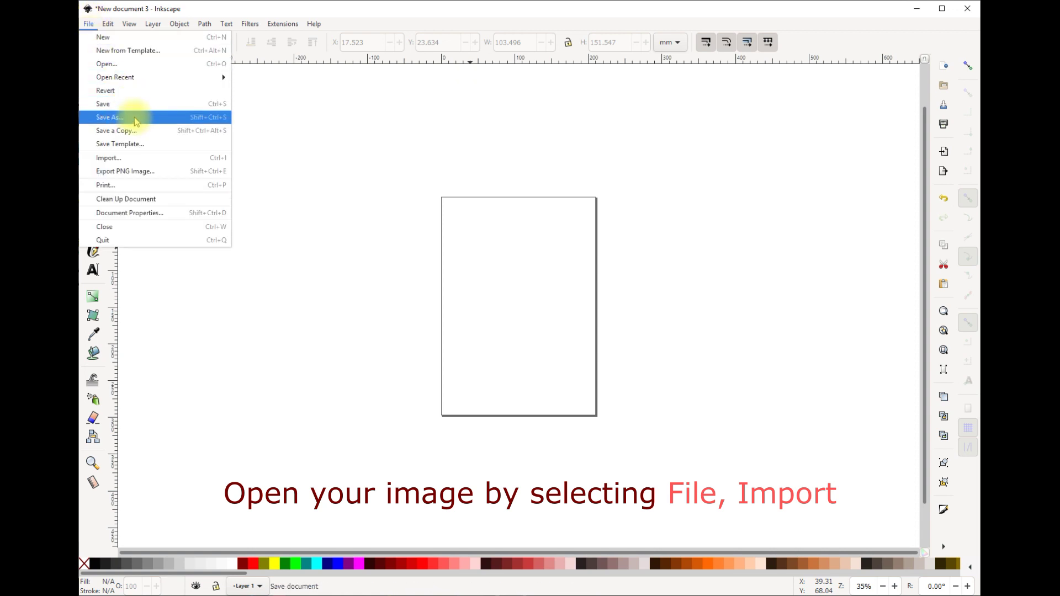
click(101, 159)
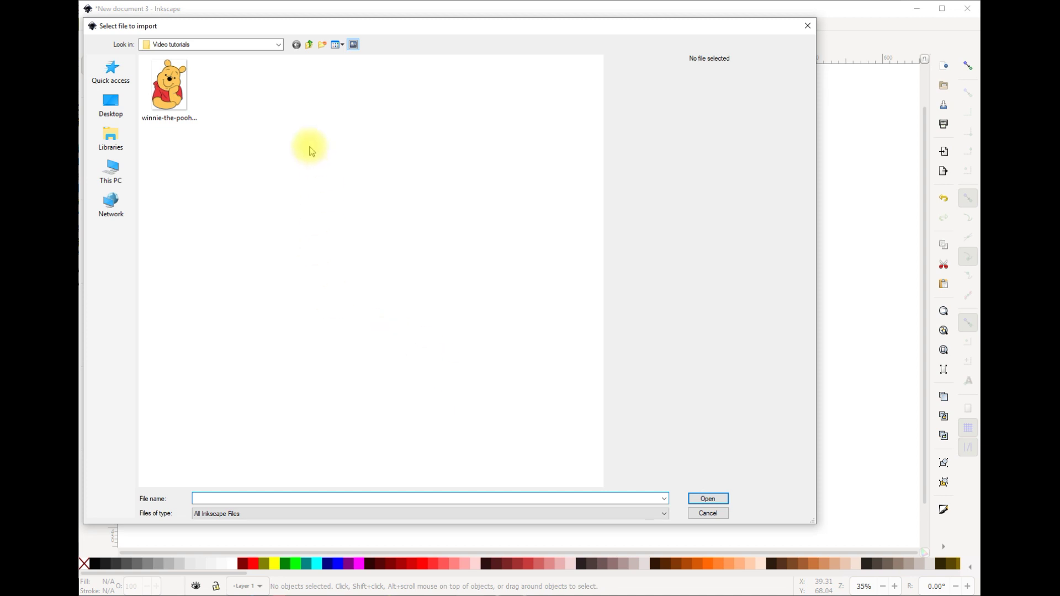
double_click(176, 97)
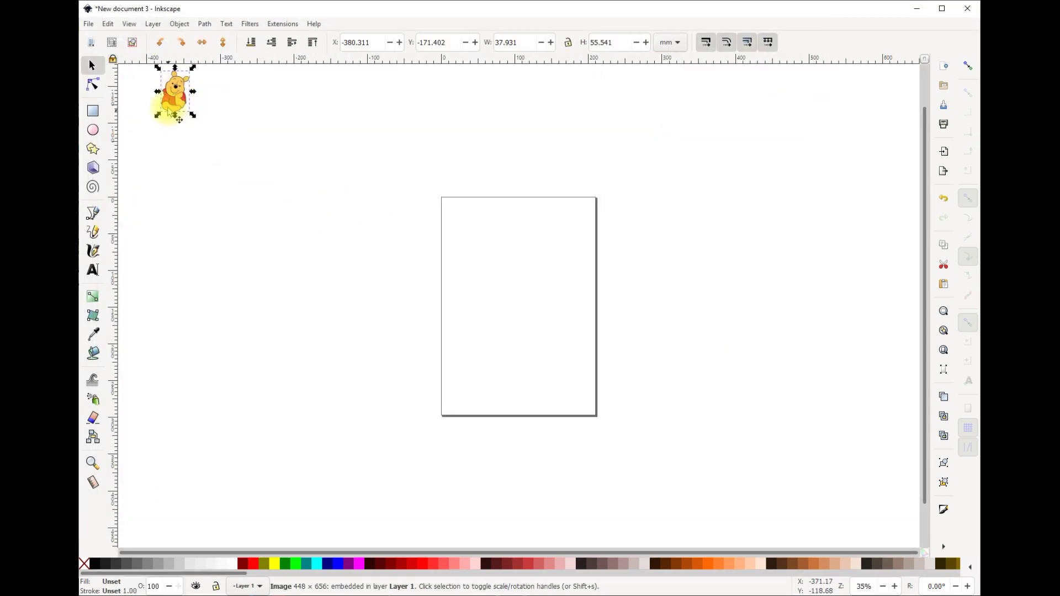
drag(178, 94, 485, 255)
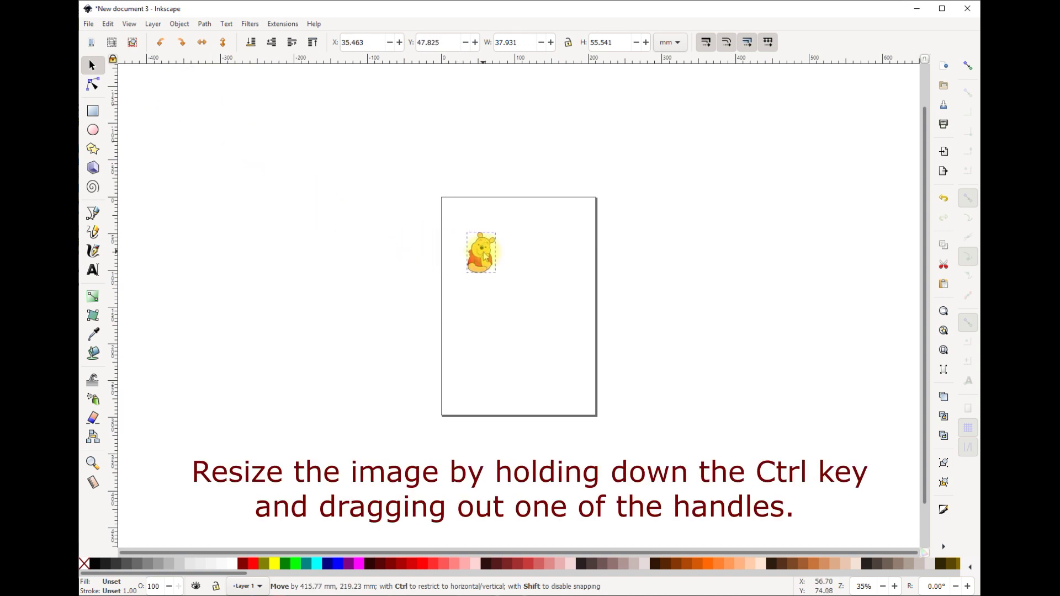
drag(500, 277, 576, 381)
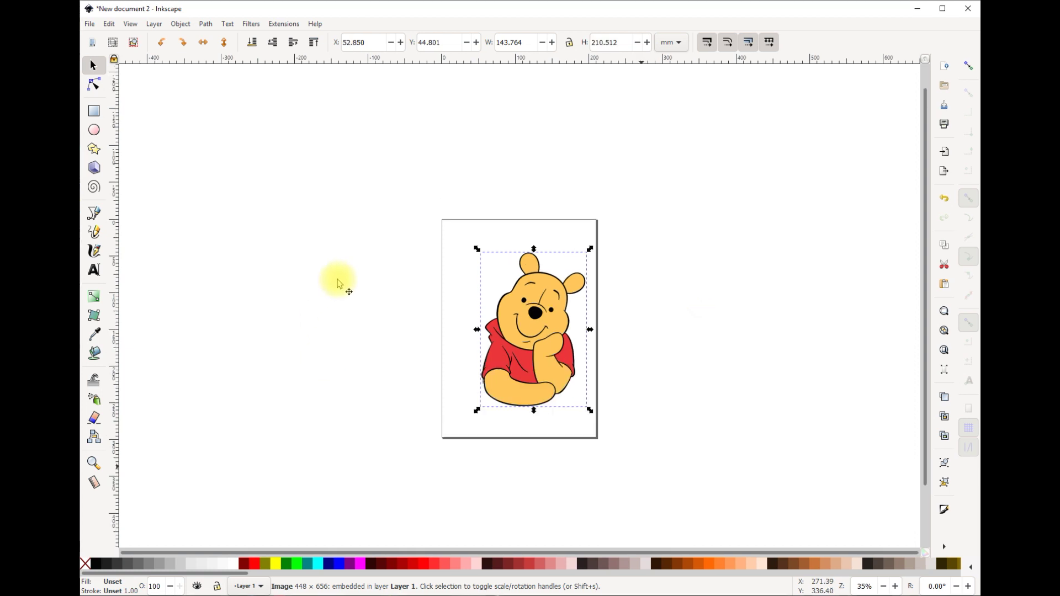
- Trace the Pooh bitmap into a black-and-white vector overlay, previewing first, then close Trace Bitmap
click(205, 24)
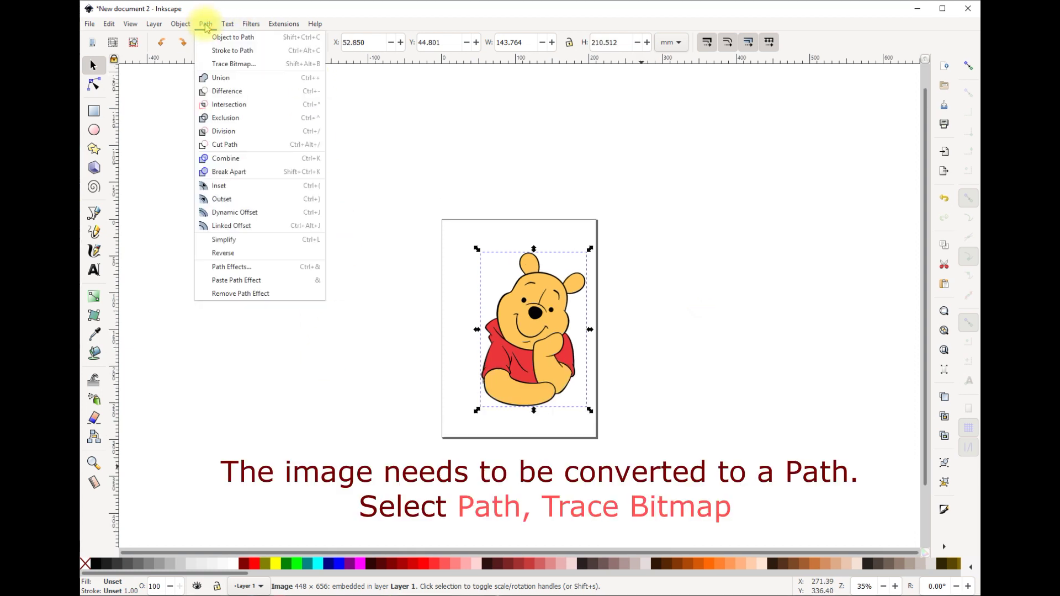
click(221, 65)
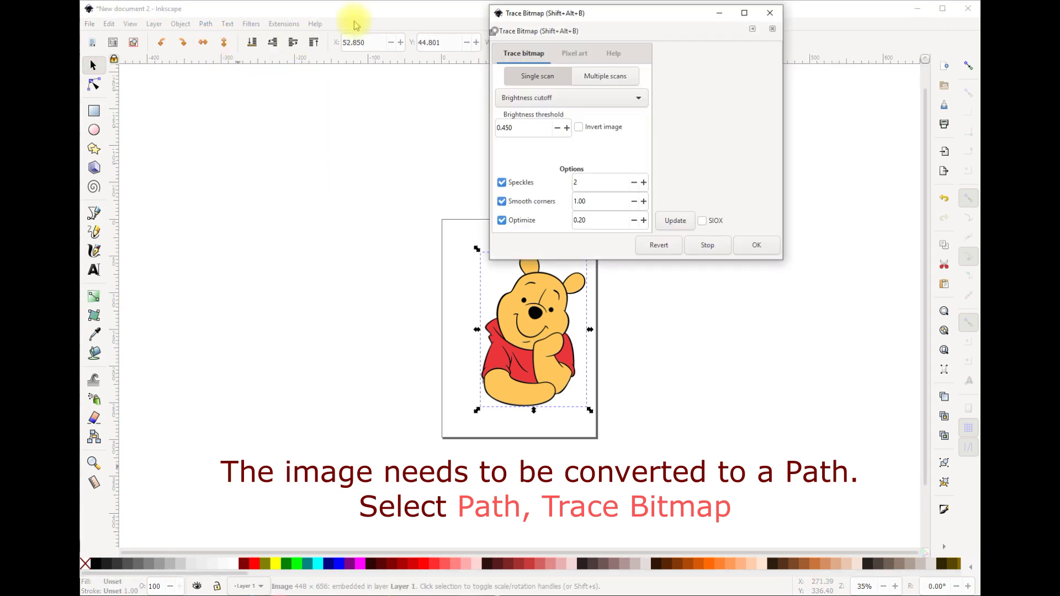
drag(640, 22, 743, 206)
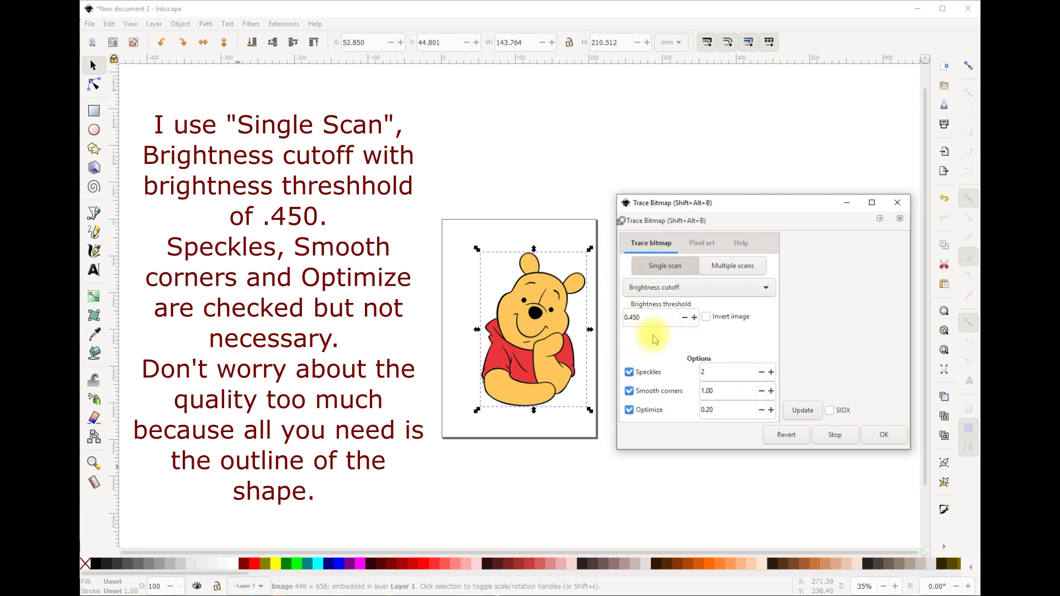
click(804, 411)
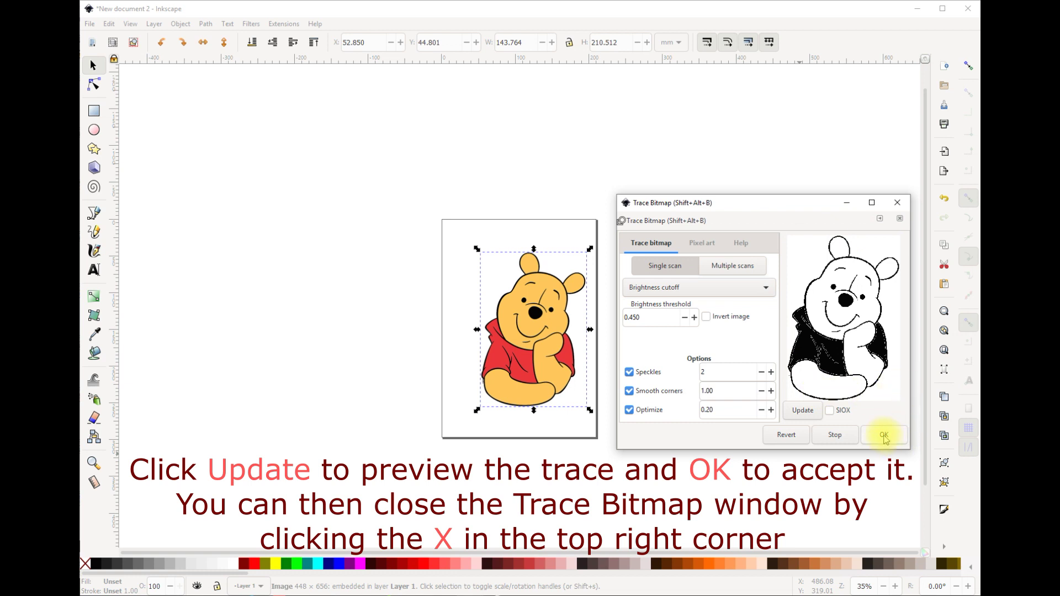
click(884, 435)
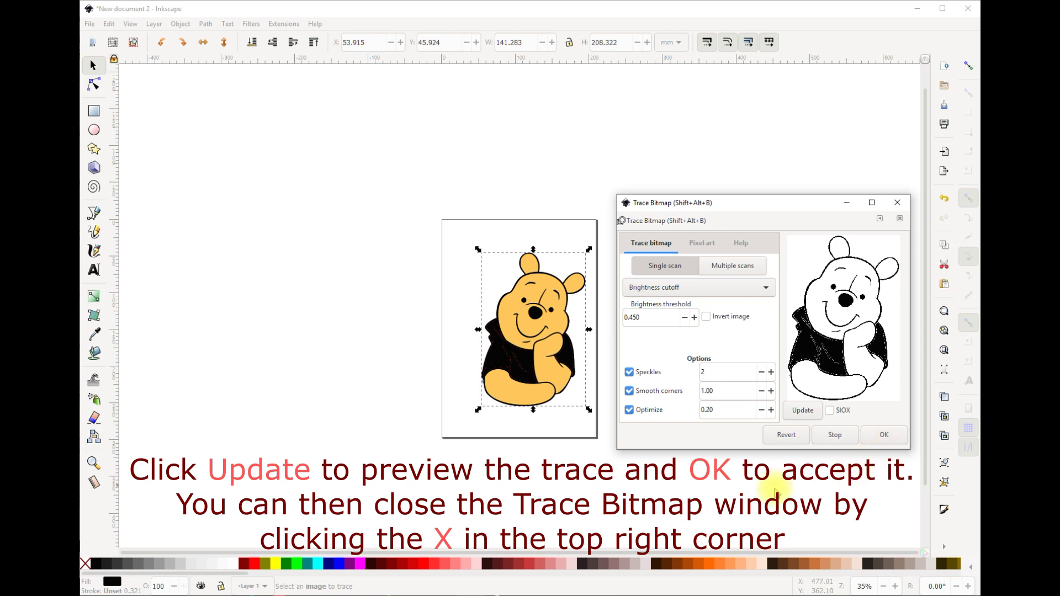
click(899, 203)
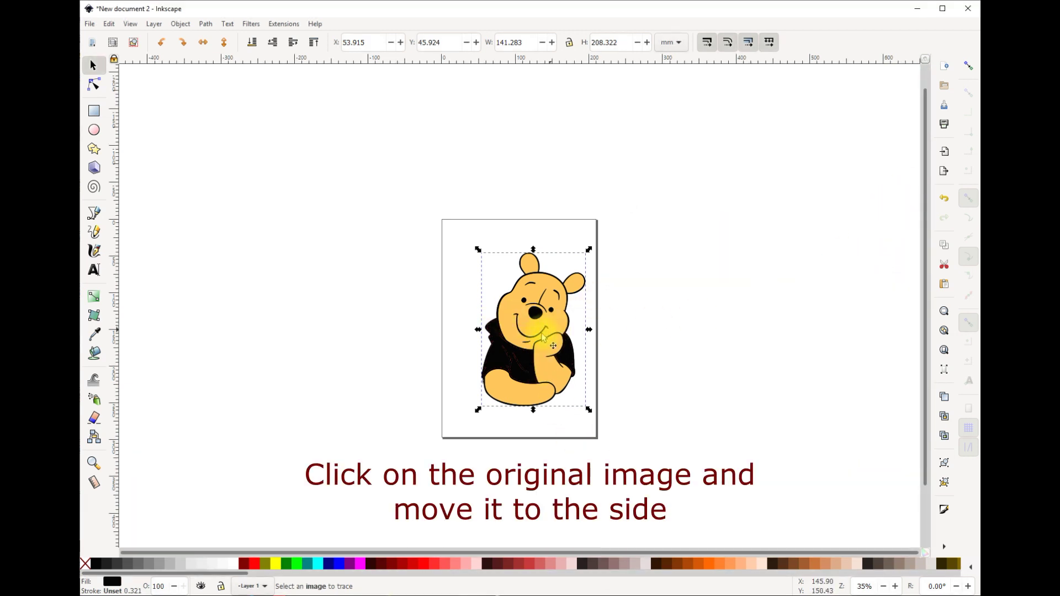
- Move the coloured original to the right of the page and select the traced bear
drag(530, 328, 663, 338)
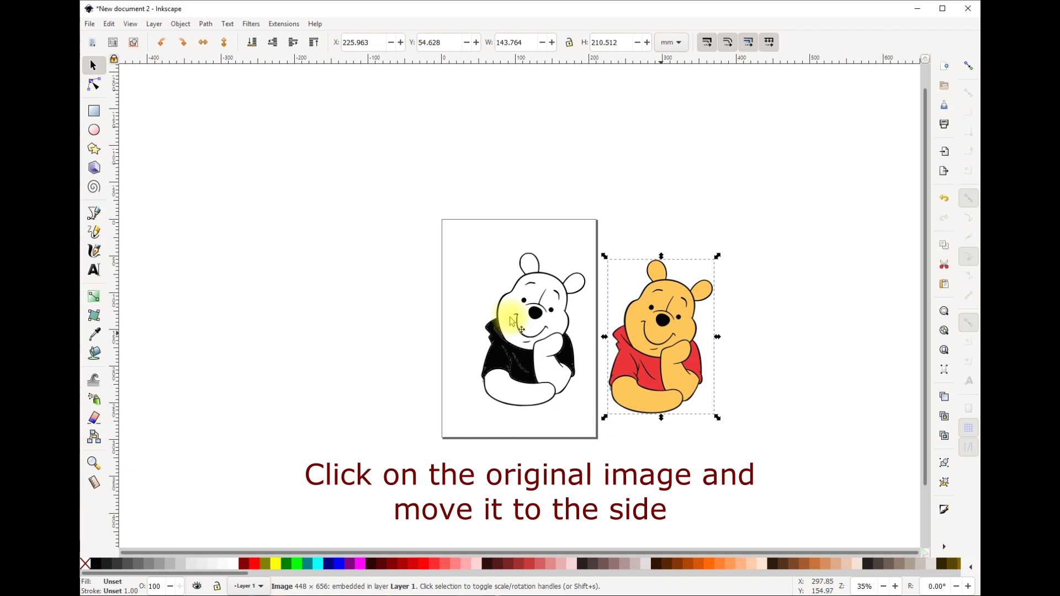
key(Escape)
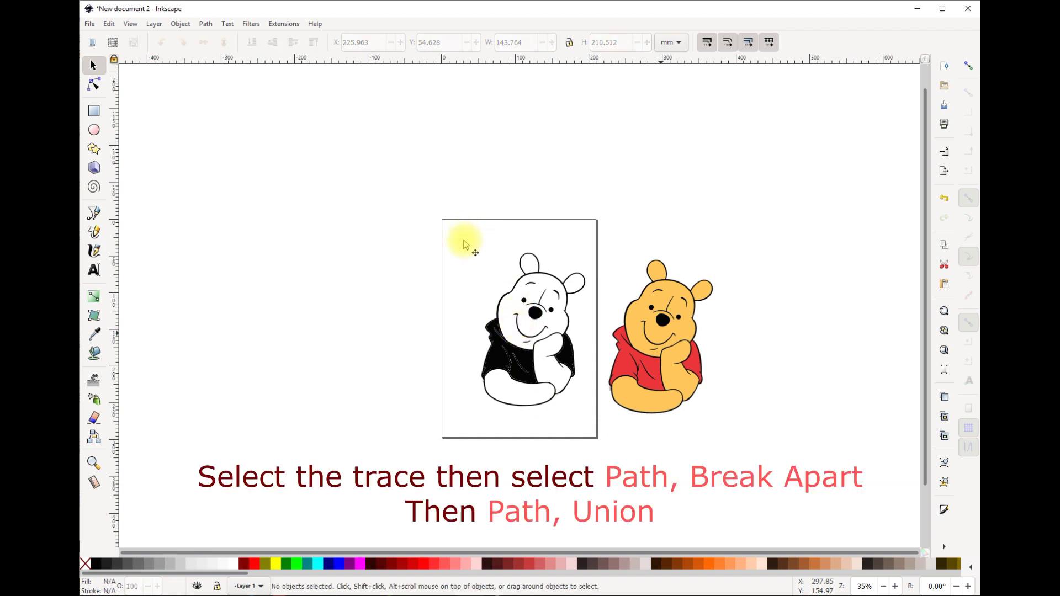
drag(465, 241, 587, 418)
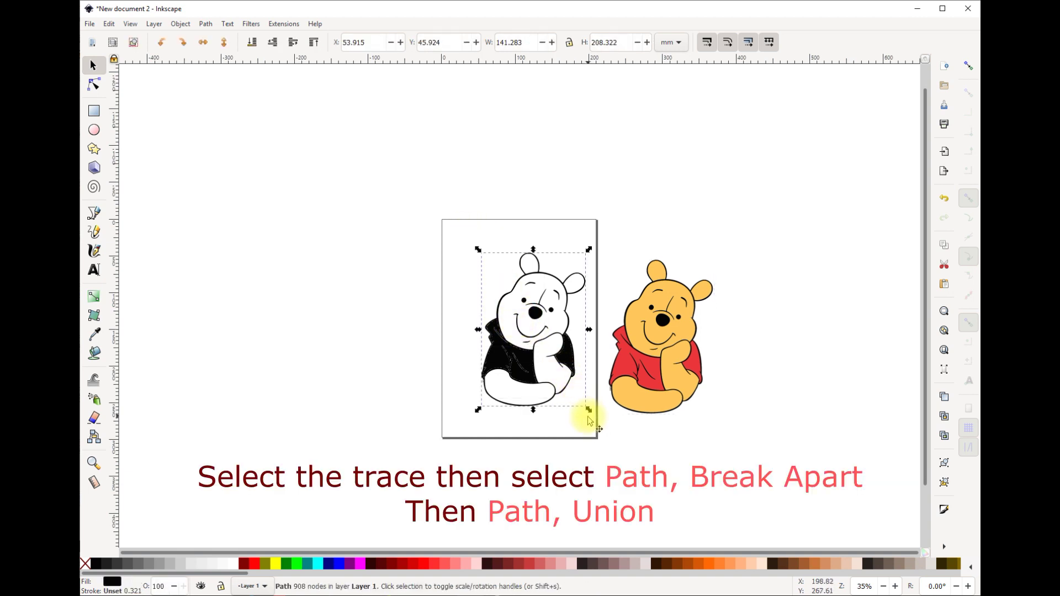
- Break the trace apart and union the pieces into one solid black silhouette
click(205, 24)
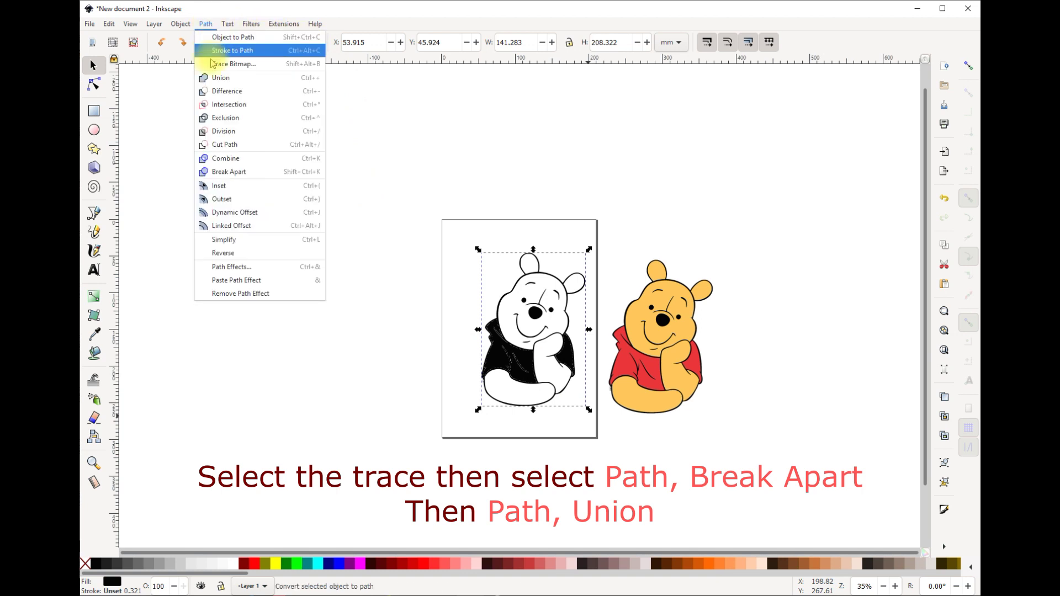
click(228, 174)
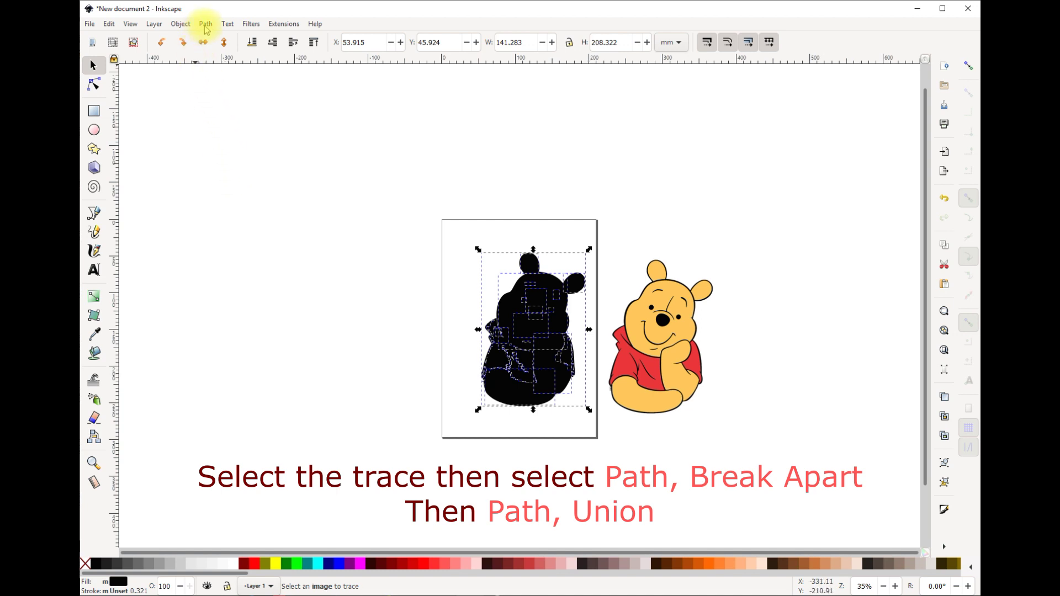
click(205, 25)
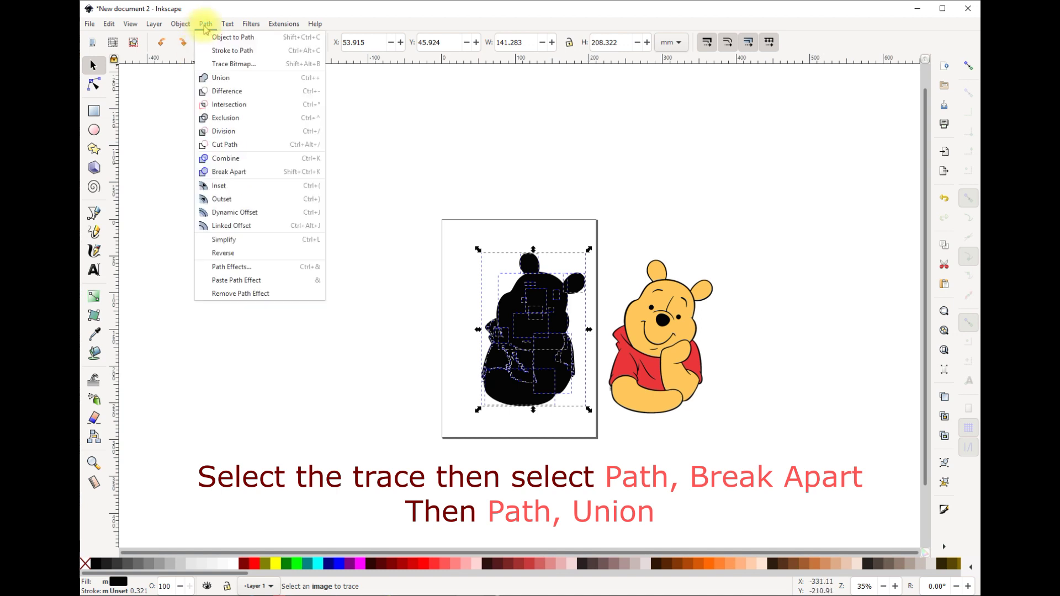
click(219, 82)
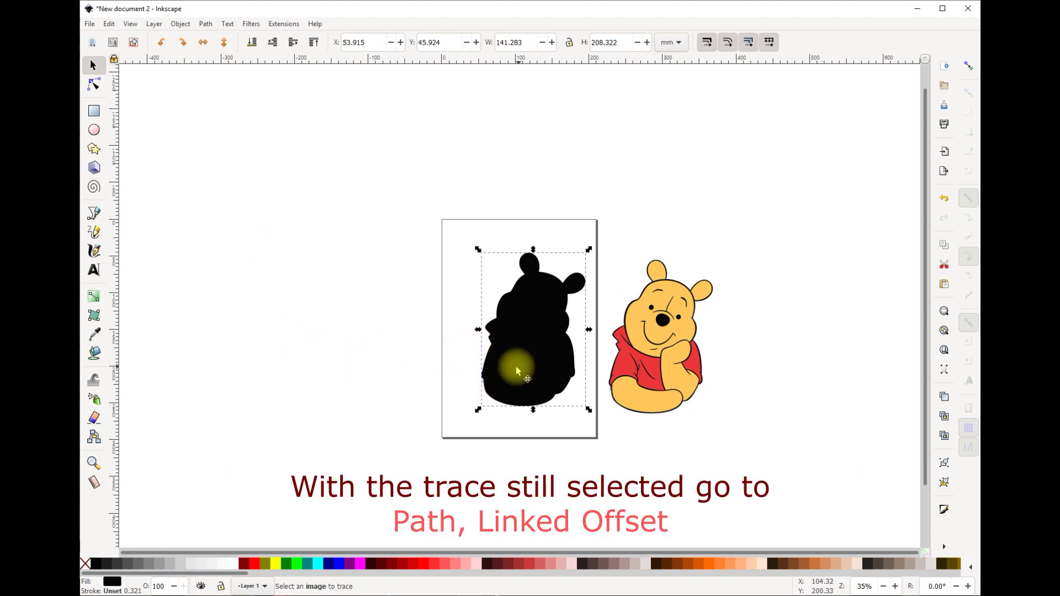
- Add a linked offset to the silhouette and drag its handle to enlarge it
click(207, 25)
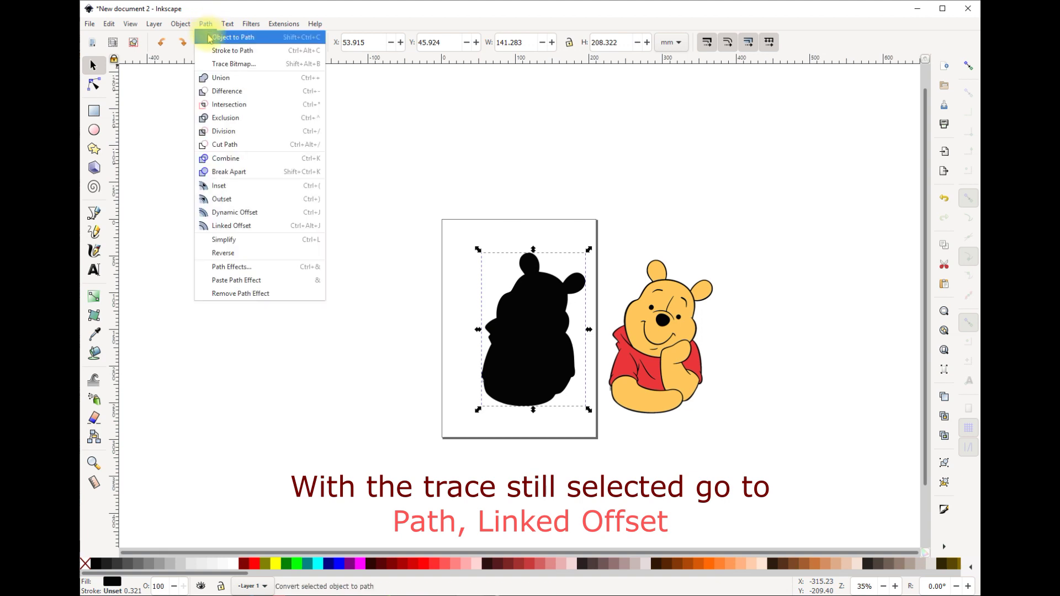
click(243, 227)
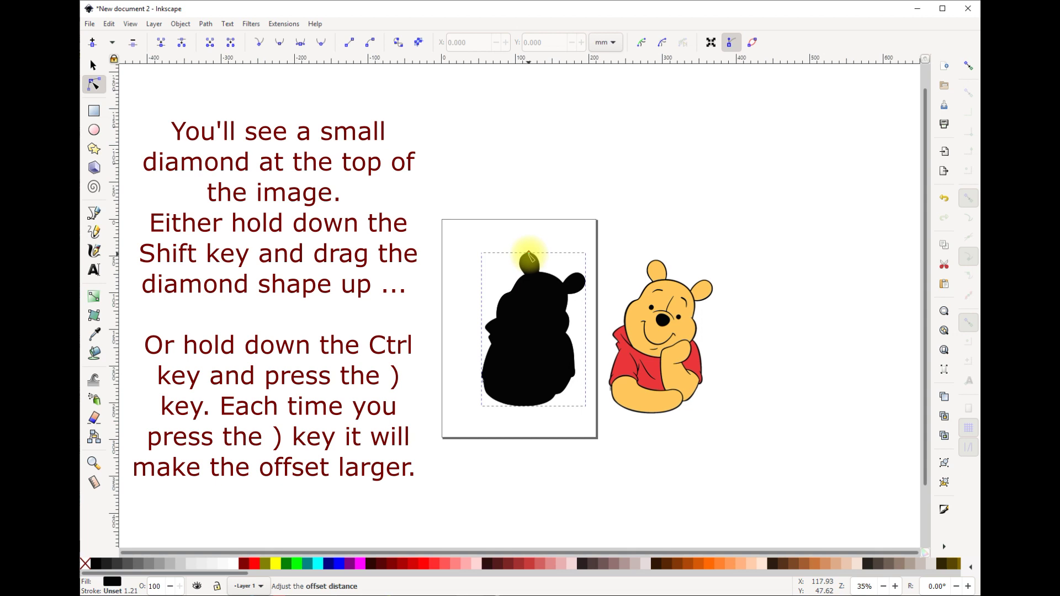
drag(529, 255, 528, 248)
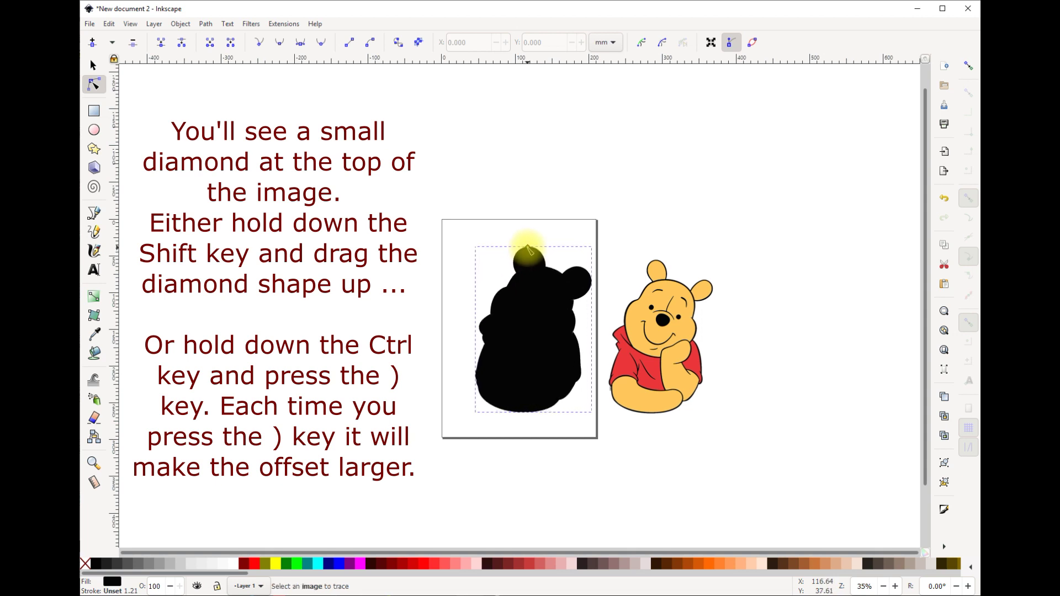
- Select the colour Pooh image and nudge it left toward the offset
key(s)
click(635, 287)
key(Left)
key(Left)
key(Left)
key(Left)
key(Left)
key(Left)
key(Left)
key(Left)
key(Left)
key(Left)
key(Left)
key(Left)
key(Left)
key(Left)
key(Left)
key(Left)
key(Left)
key(Left)
key(Left)
key(Left)
key(Left)
key(Left)
key(Left)
key(Left)
key(Left)
key(Left)
key(Left)
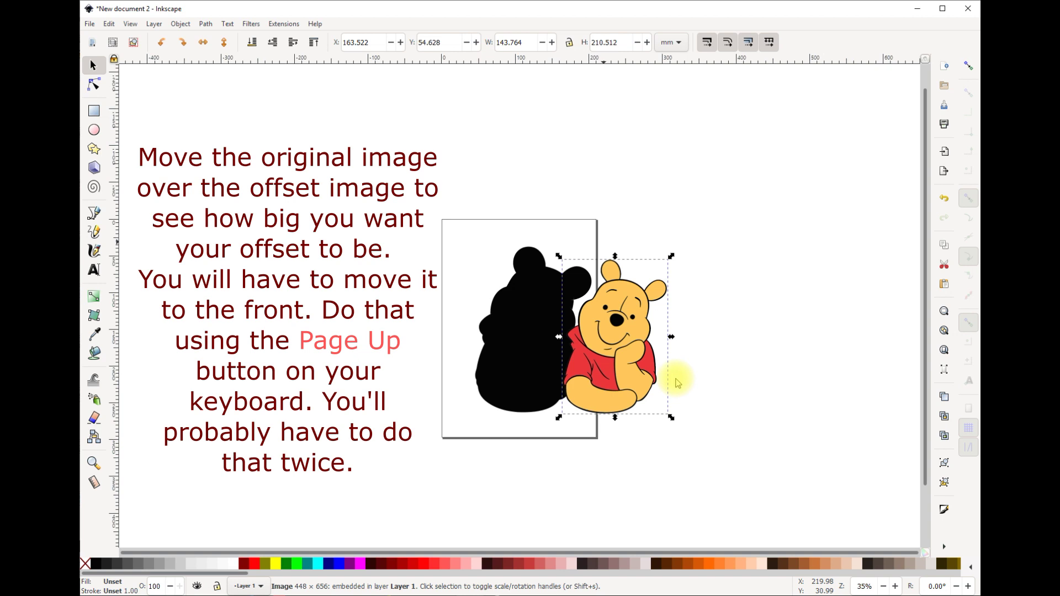
- Nudge Pooh left onto the offset and drag the offset's diamond handle down to a thin border
key(Left)
key(Left)
key(Left)
key(Left)
key(Left)
key(Left)
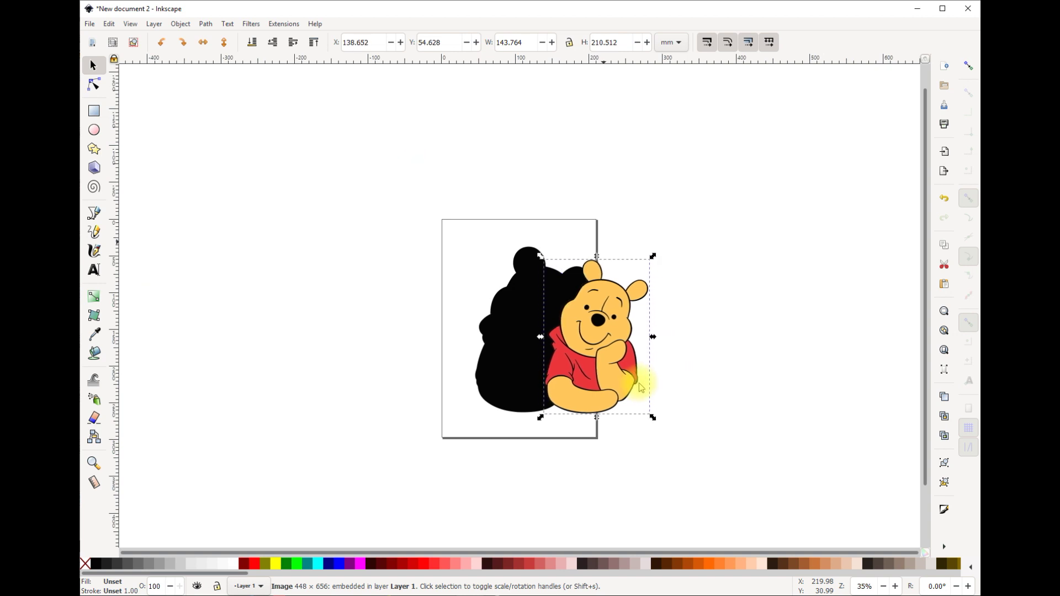
key(Left)
key(Left)
key(Left)
key(Left)
key(Left)
key(Left)
key(Left)
key(Left)
key(Left)
key(Left)
key(Left)
key(Left)
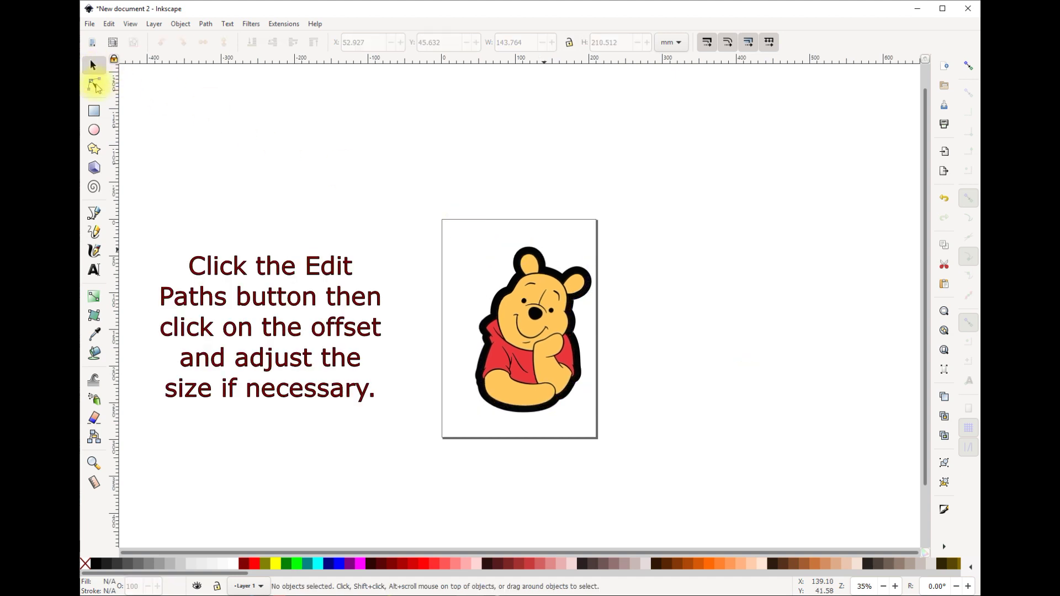
click(98, 90)
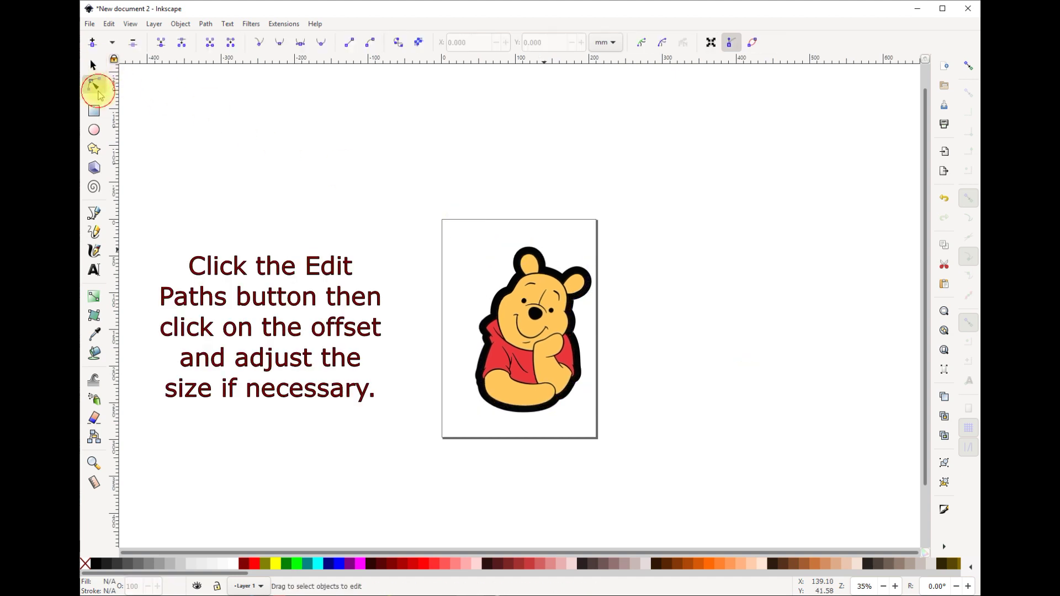
click(529, 251)
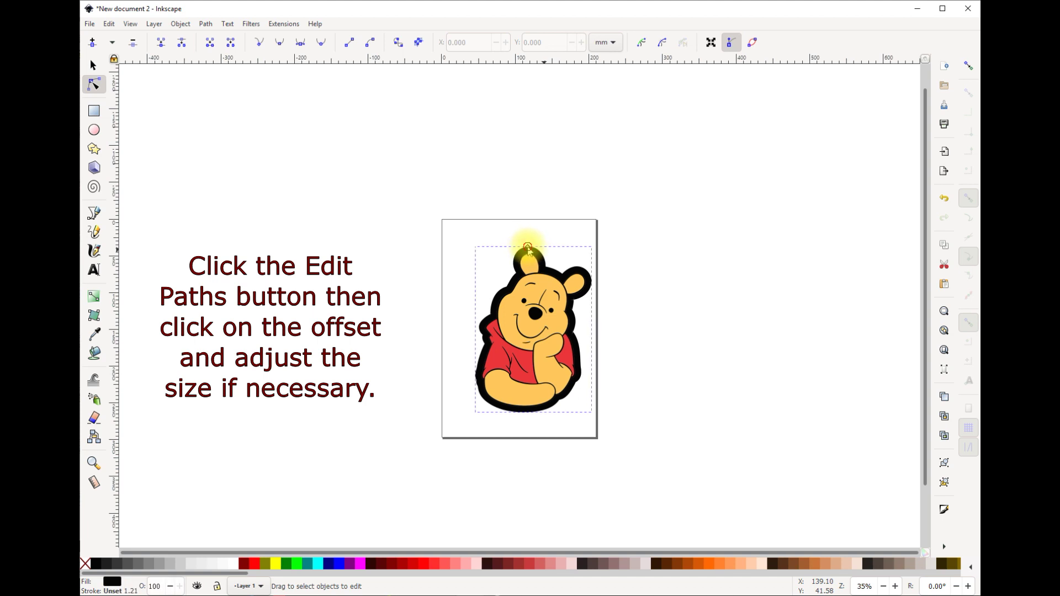
drag(528, 249, 528, 253)
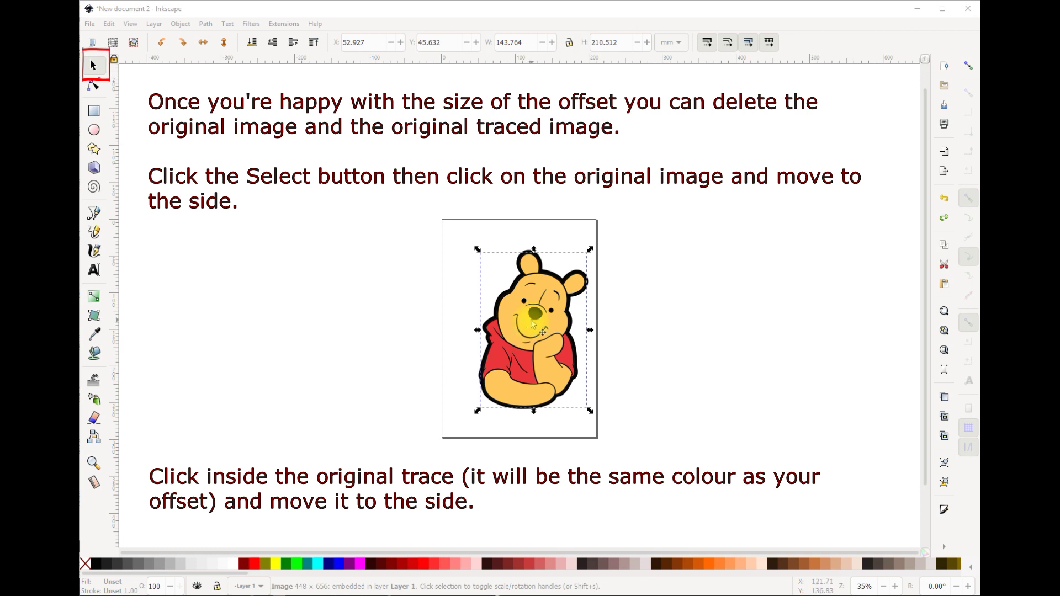
- Move the colour Pooh image right and the original trace left, off the page
drag(532, 324, 695, 331)
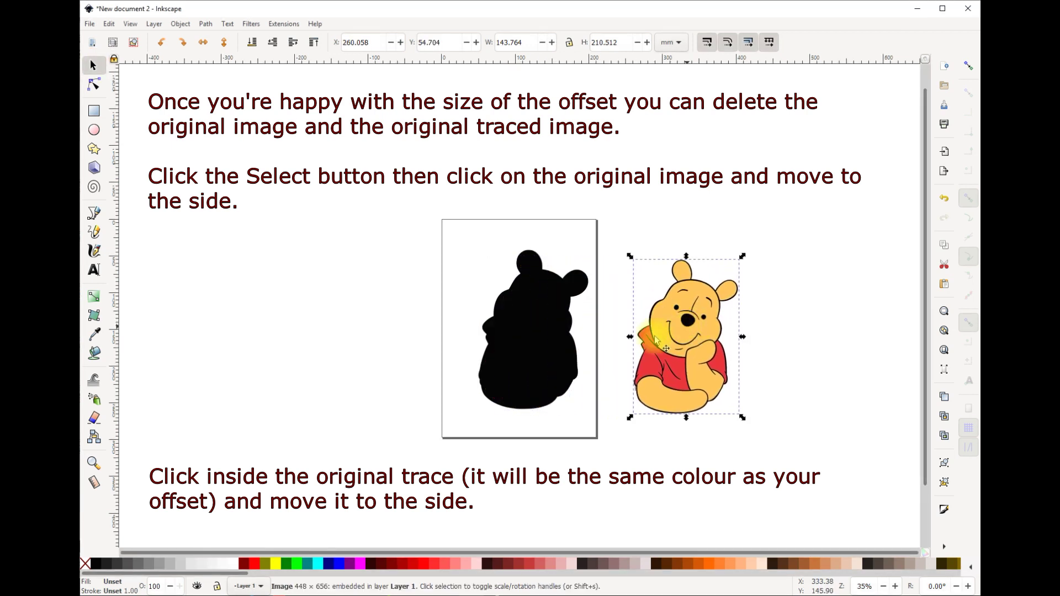
click(537, 320)
drag(536, 327, 517, 330)
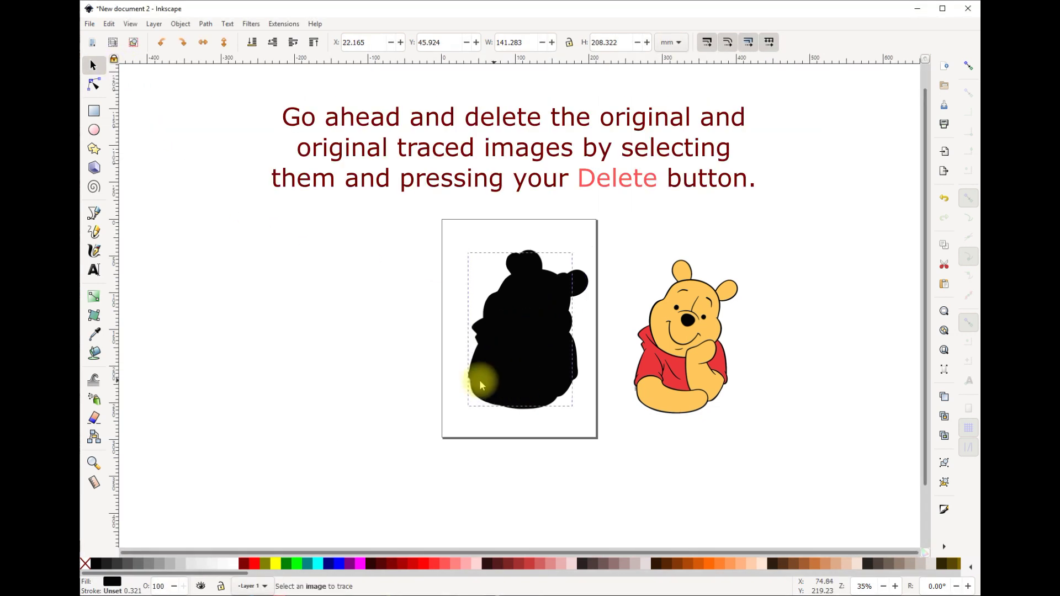
drag(488, 380, 363, 377)
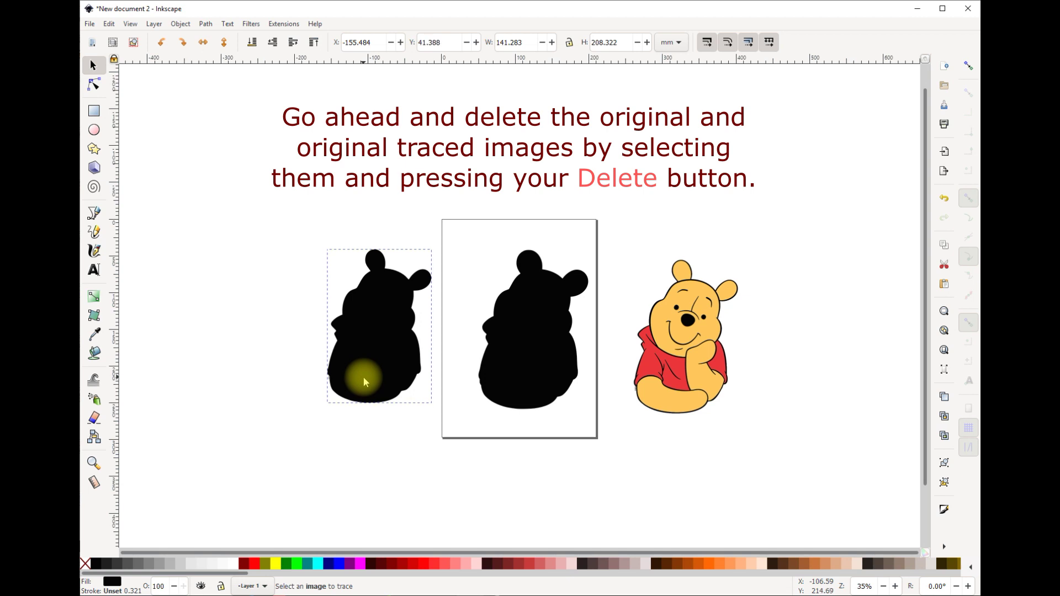
- Delete the colour Pooh image and the original trace, keeping only the offset
click(536, 308)
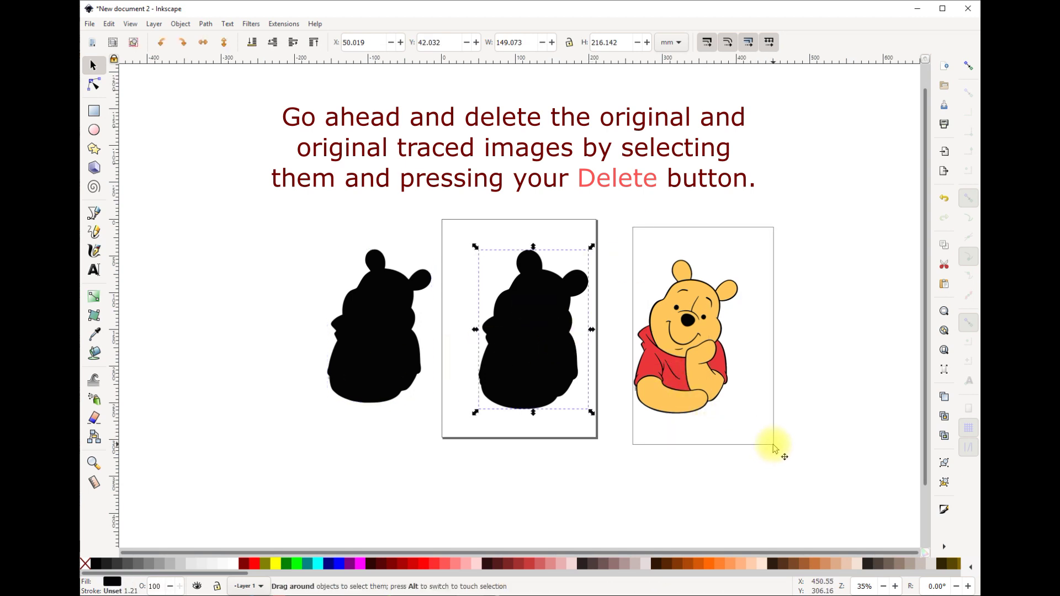
drag(633, 227, 773, 448)
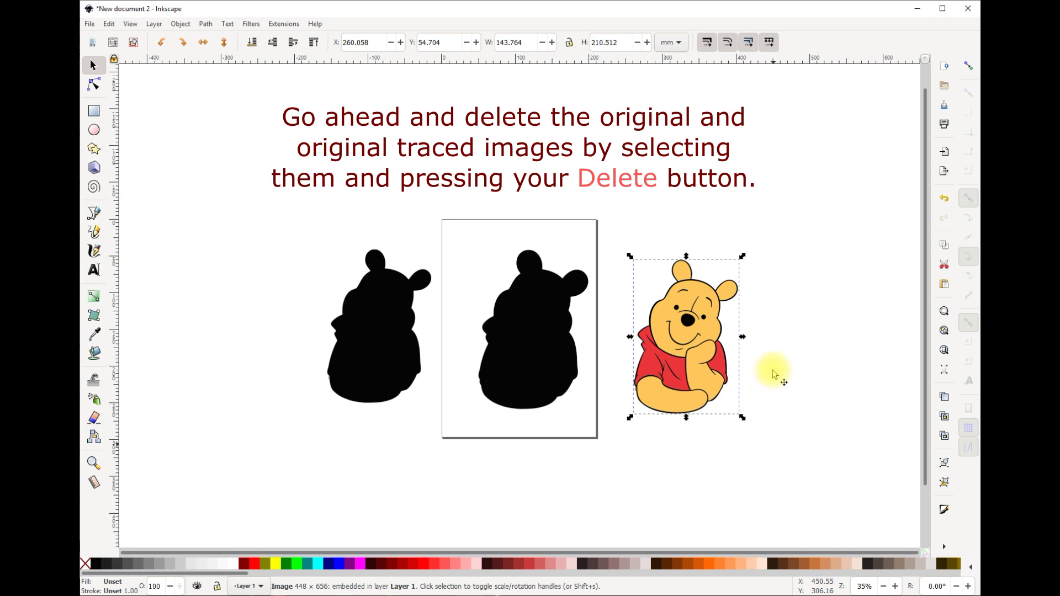
key(Delete)
drag(320, 221, 436, 439)
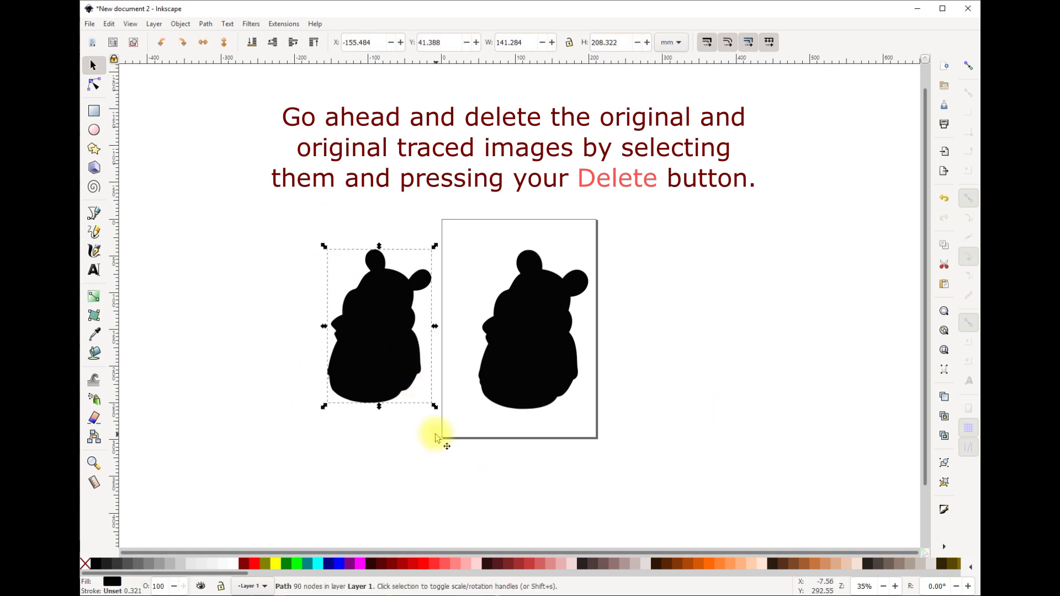
key(Delete)
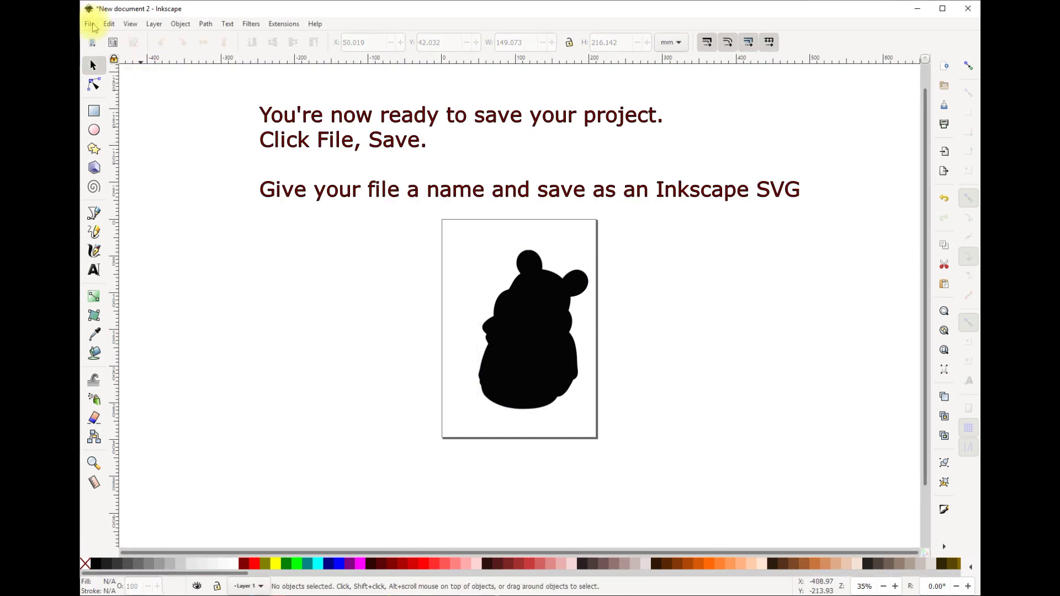
- Save the drawing as the Inkscape SVG file 'Pooh offset.svg'
click(91, 25)
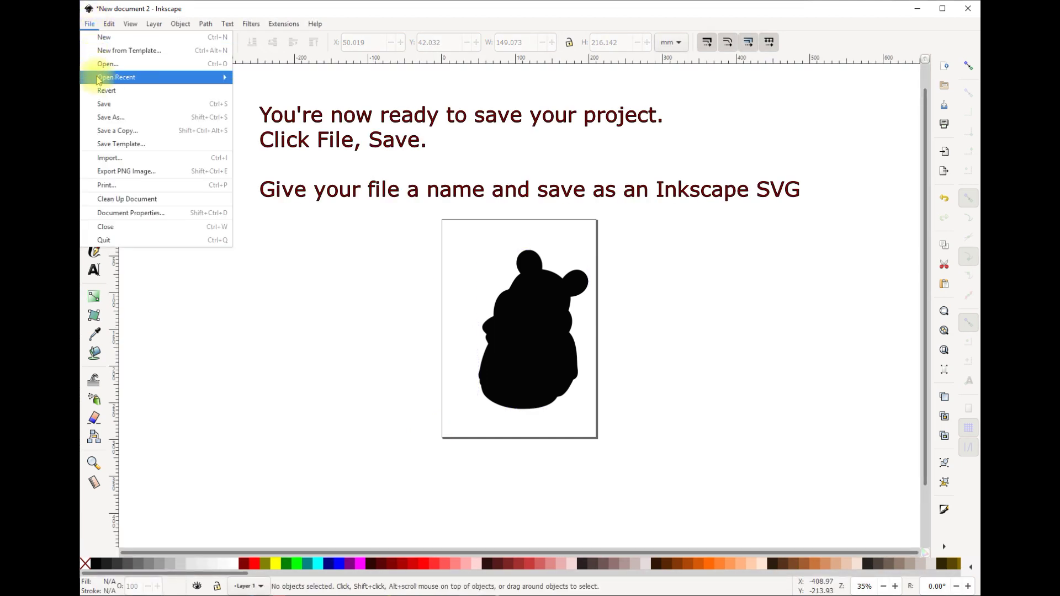
click(104, 104)
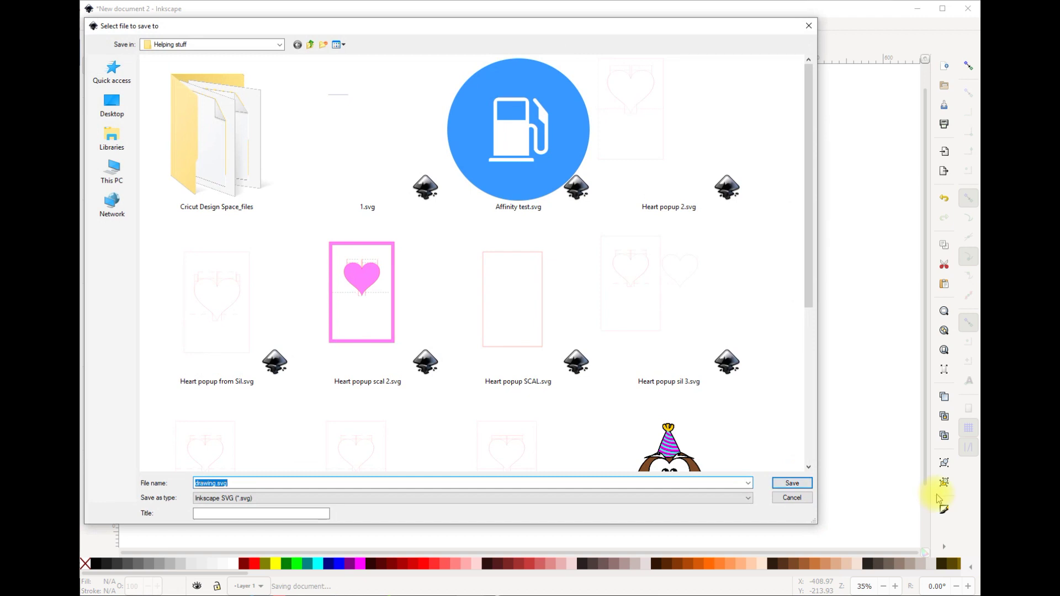
text(Pooh offset)
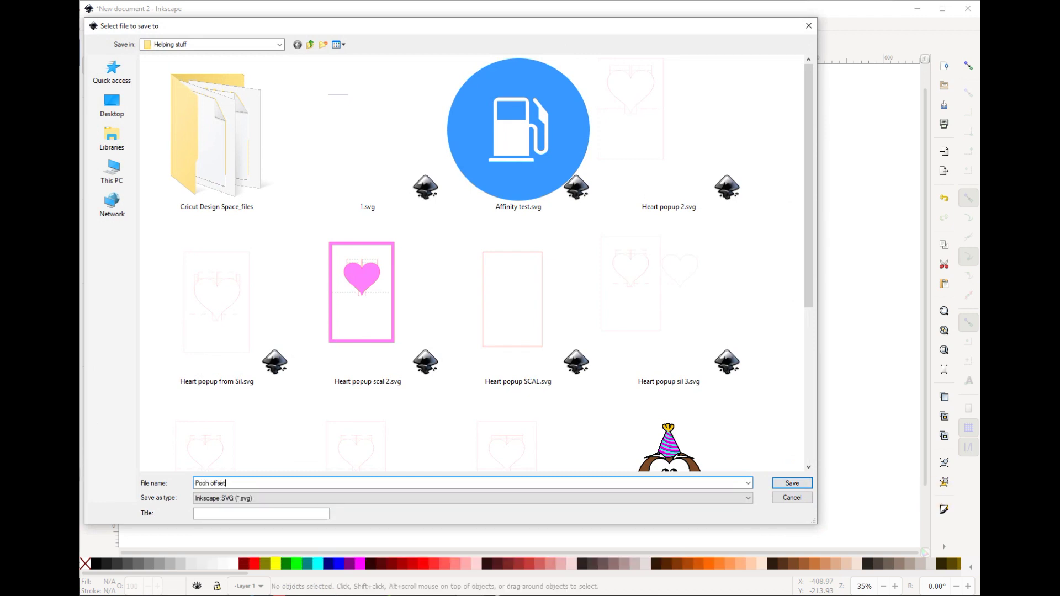
click(793, 484)
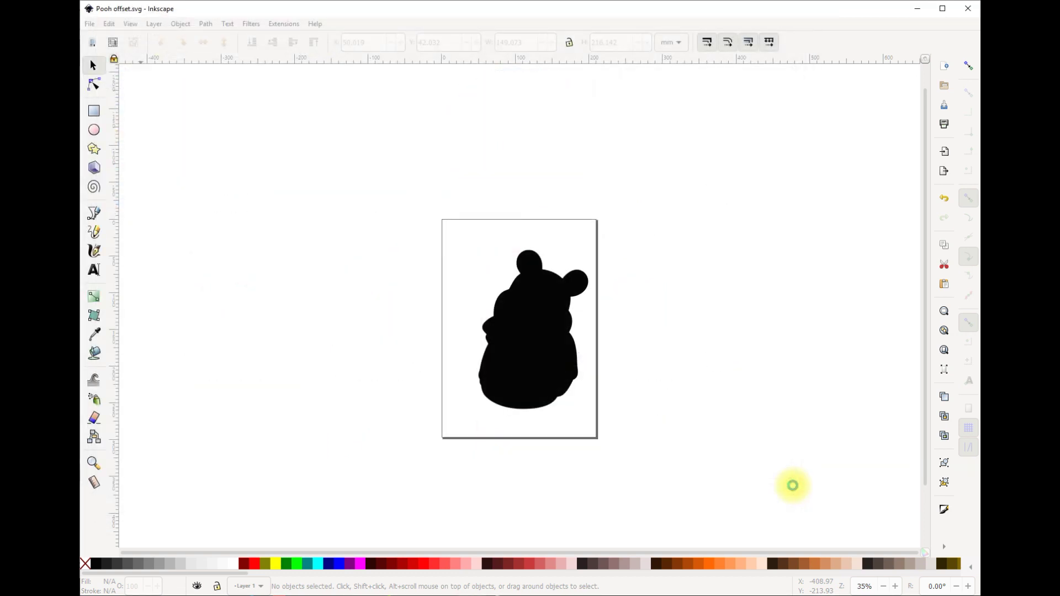